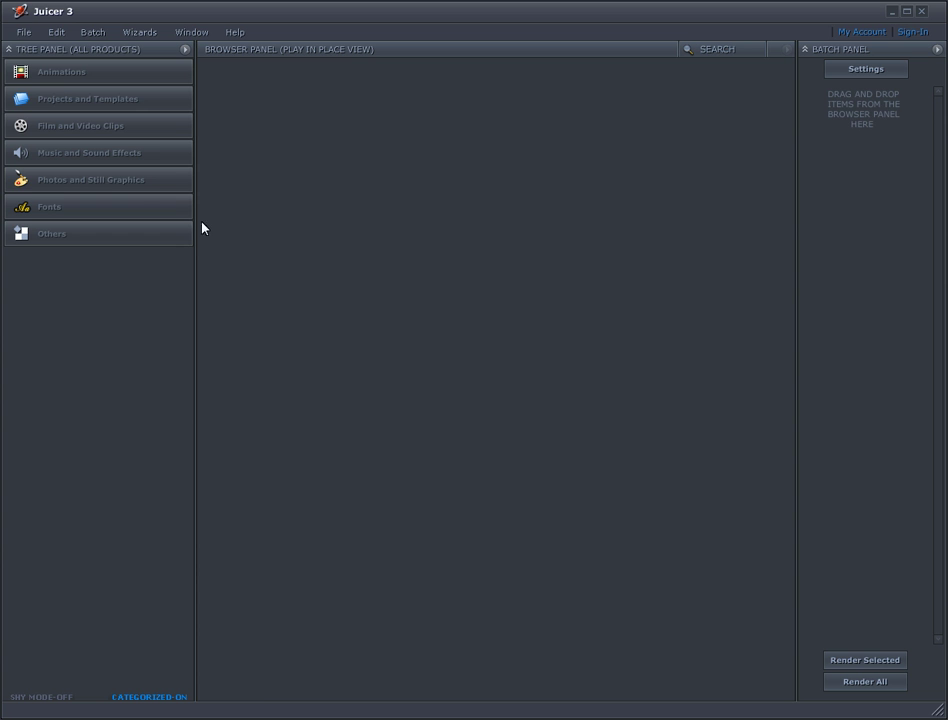
- Install downloaded content from F:\Digital Juice Simplexity Collection using the SimplexityCollection1AER1 file
click(22, 31)
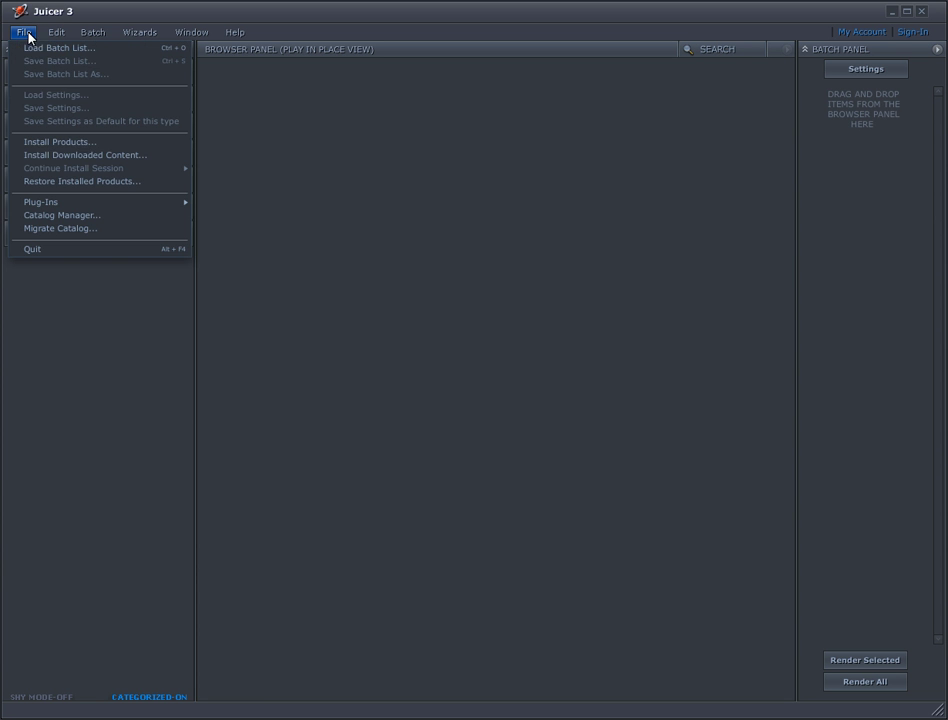
click(57, 161)
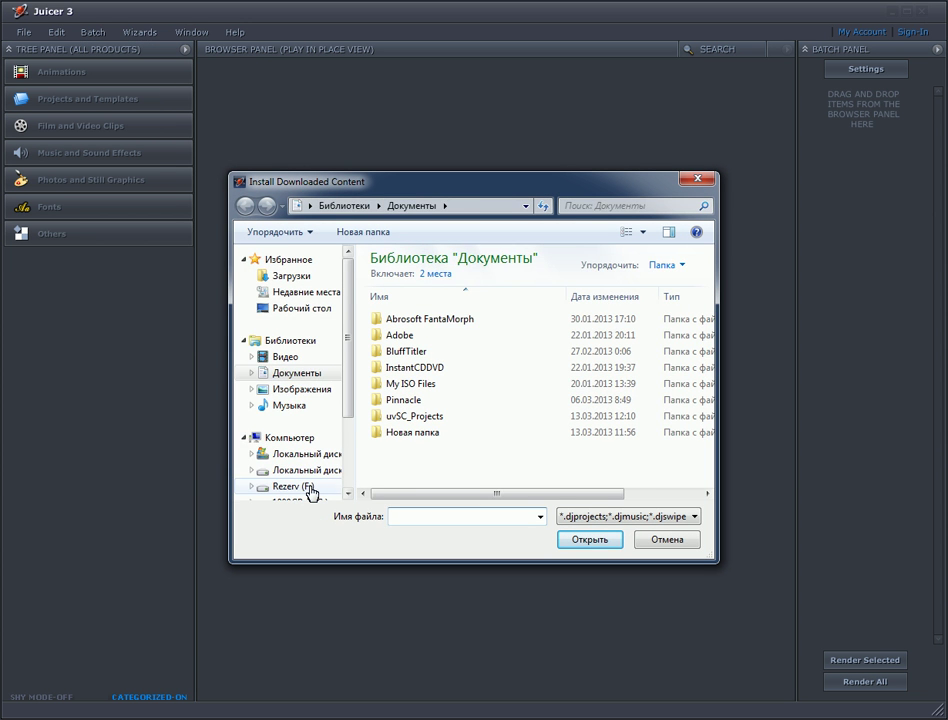
click(310, 487)
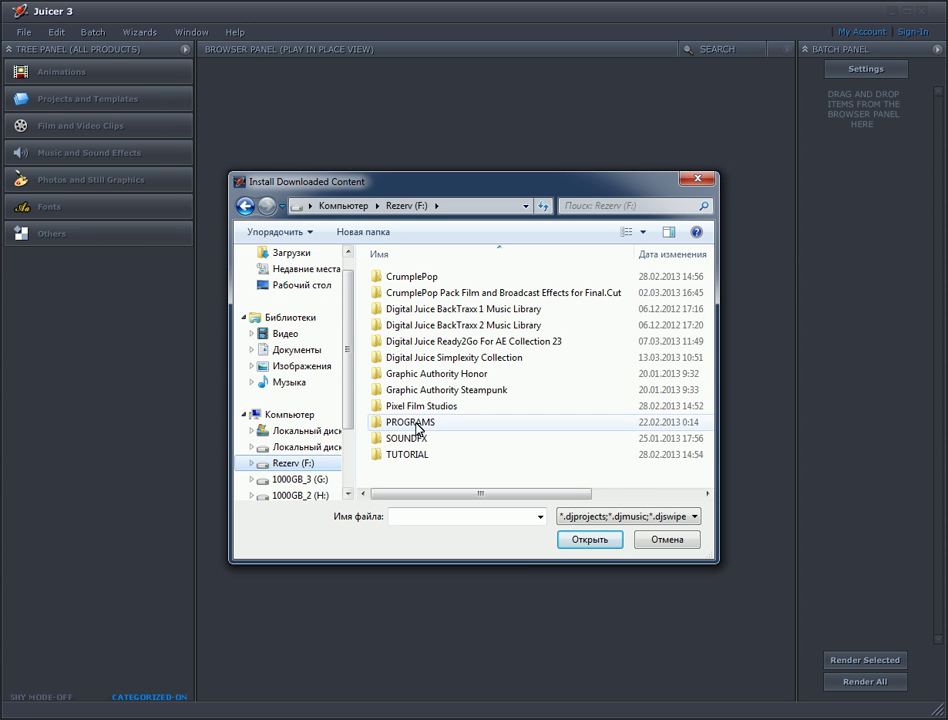
double_click(435, 358)
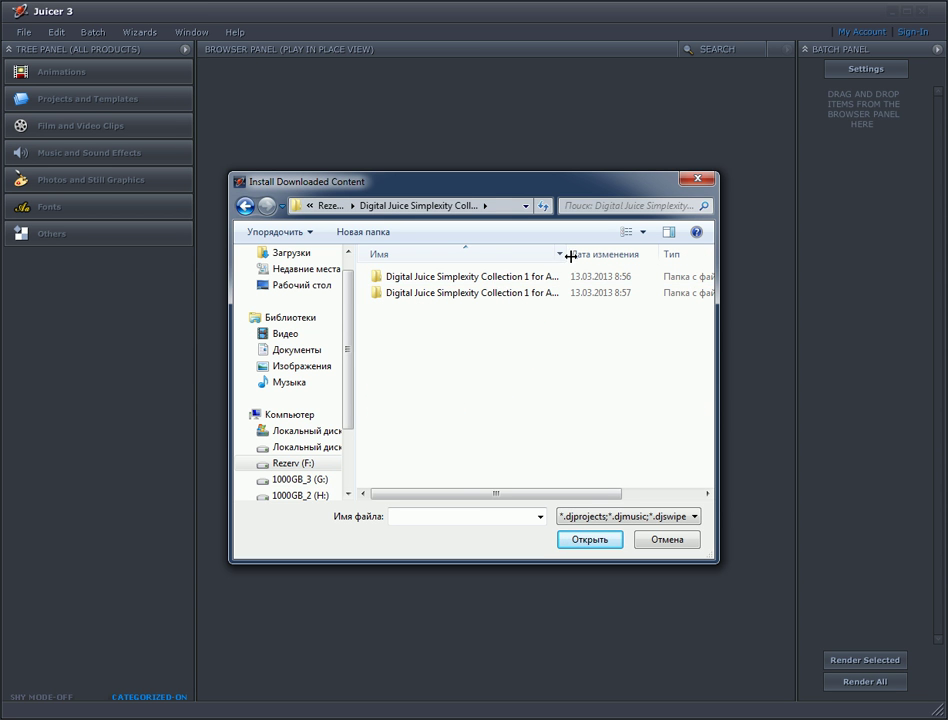
drag(571, 256, 618, 250)
double_click(470, 294)
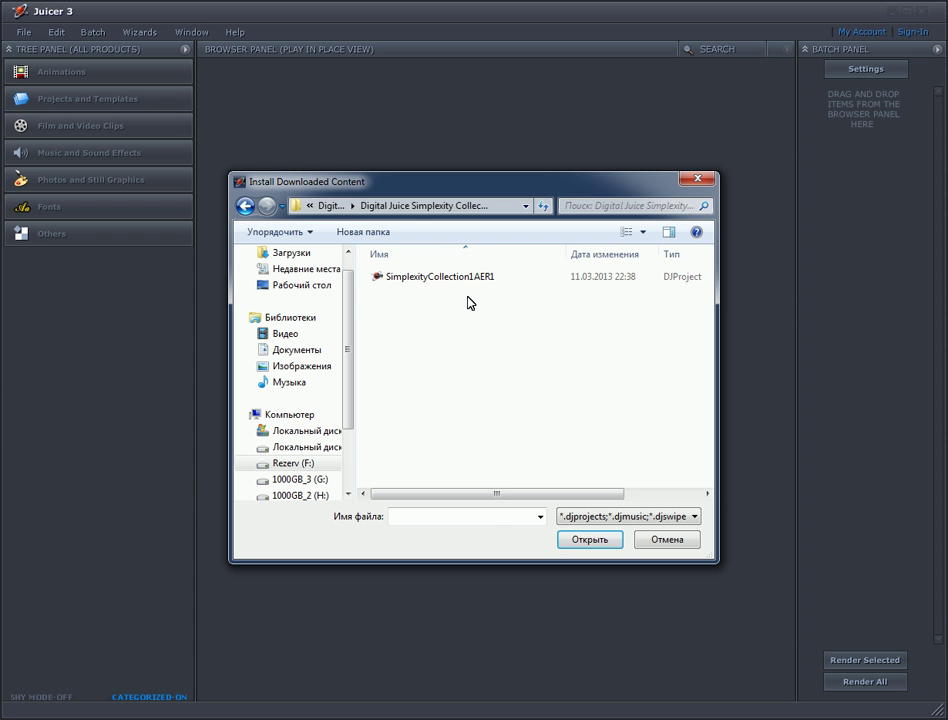
click(434, 279)
click(579, 546)
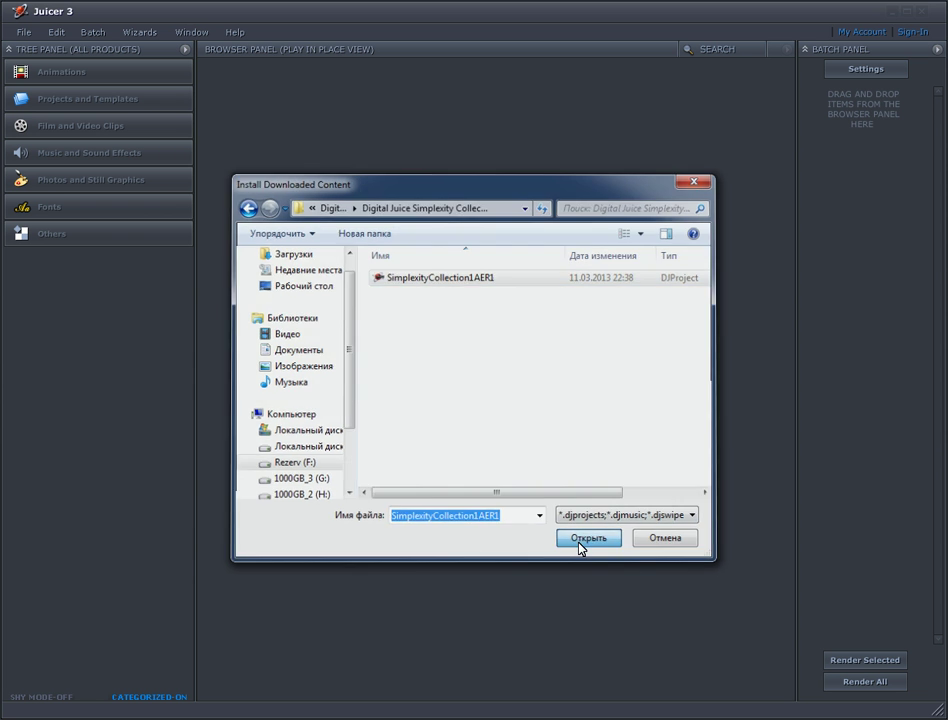
- Accept the Simplexity license and enable skipping previously installed items
click(317, 440)
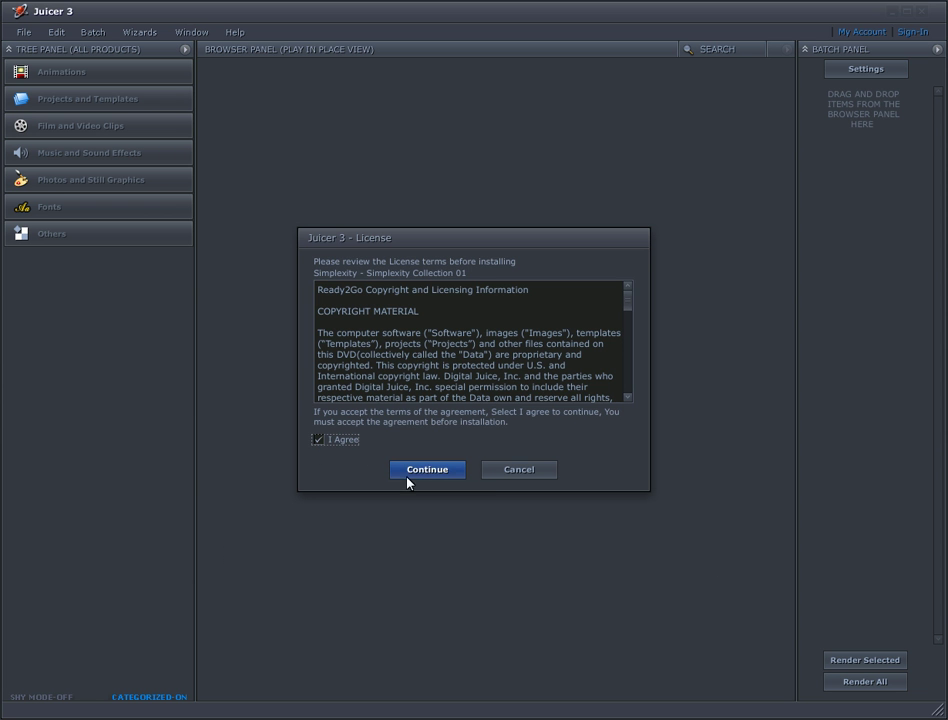
click(425, 474)
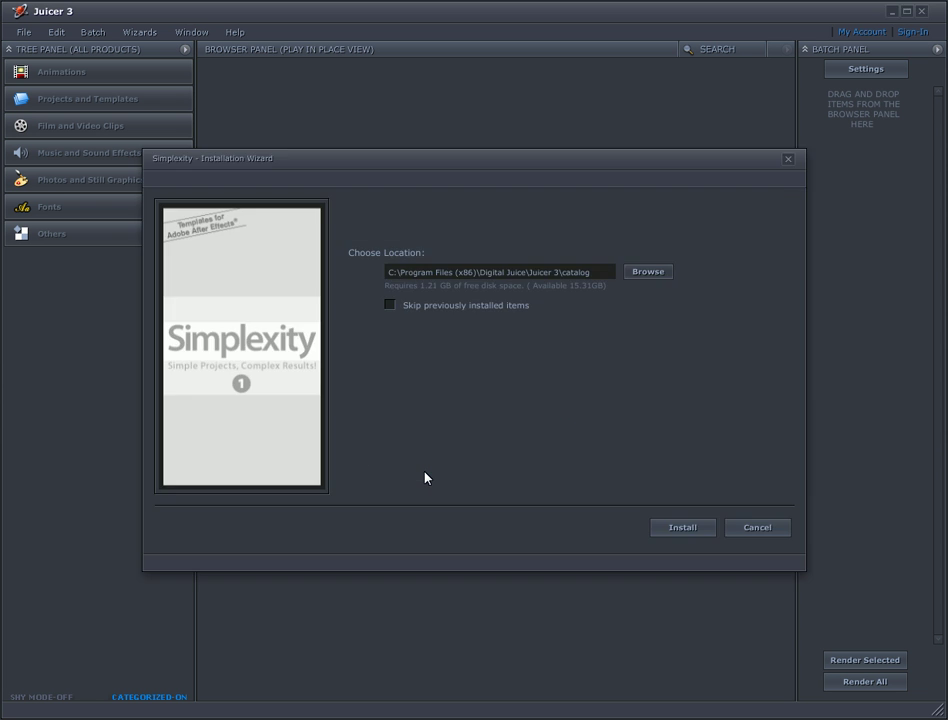
click(399, 310)
- Set the install location to the D:\DJ folder
click(662, 273)
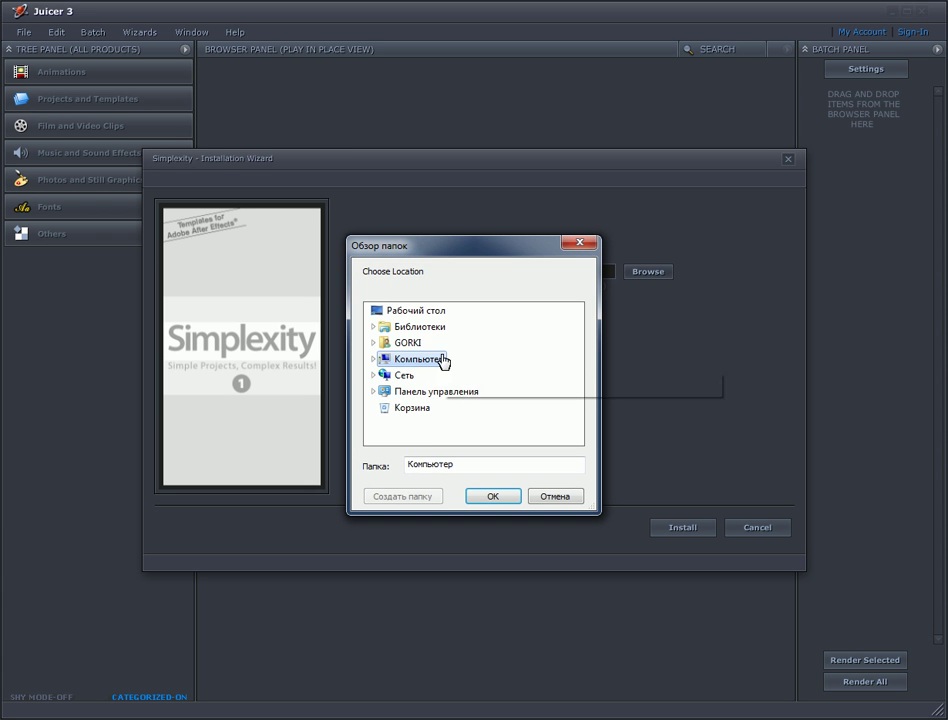
click(374, 360)
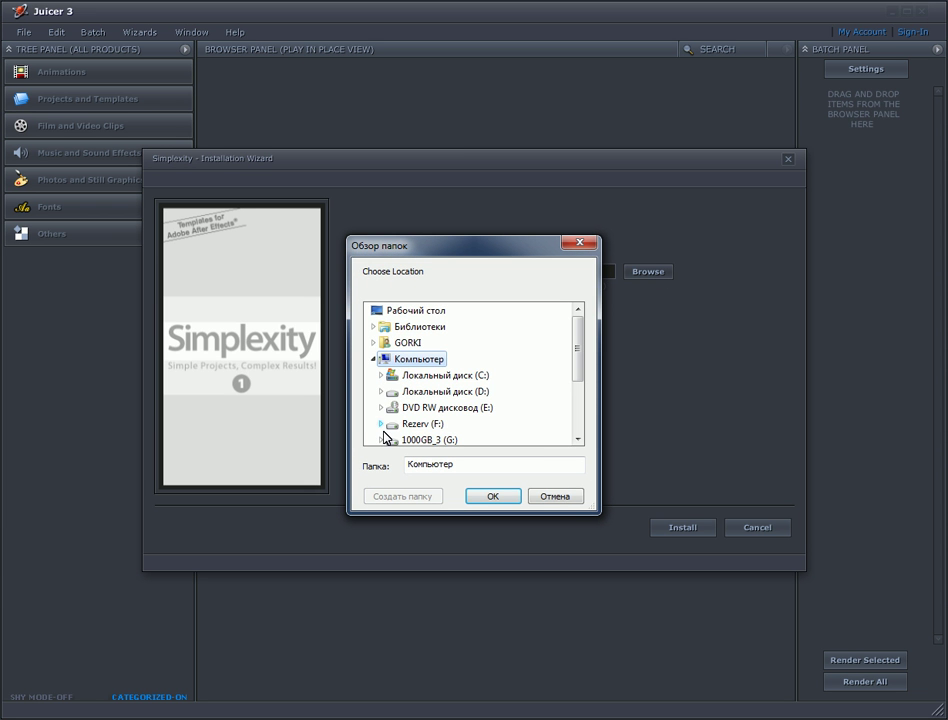
click(382, 392)
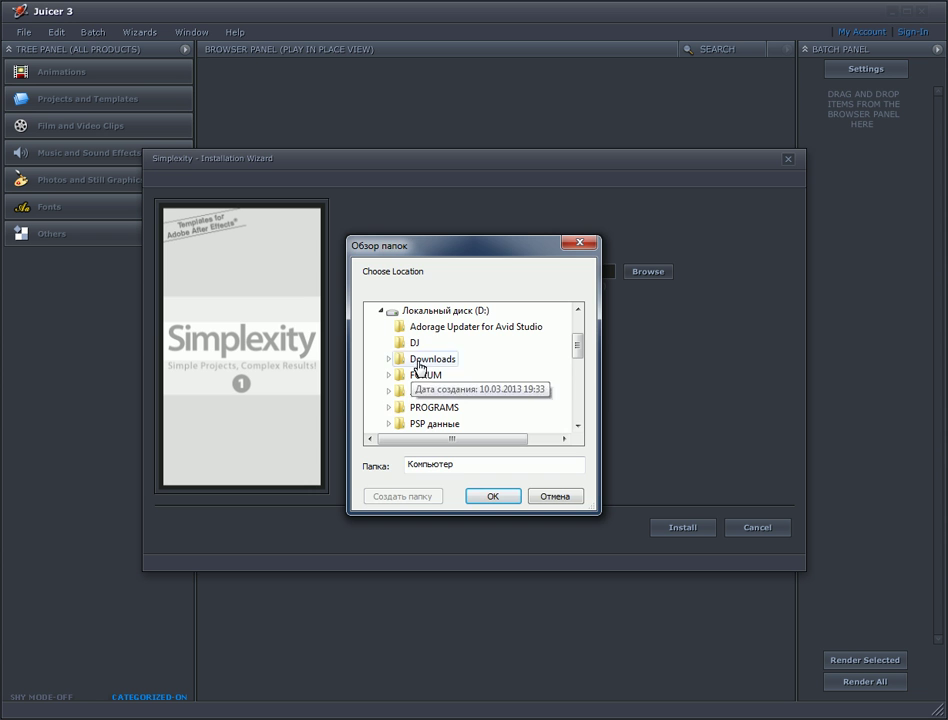
click(397, 344)
click(486, 500)
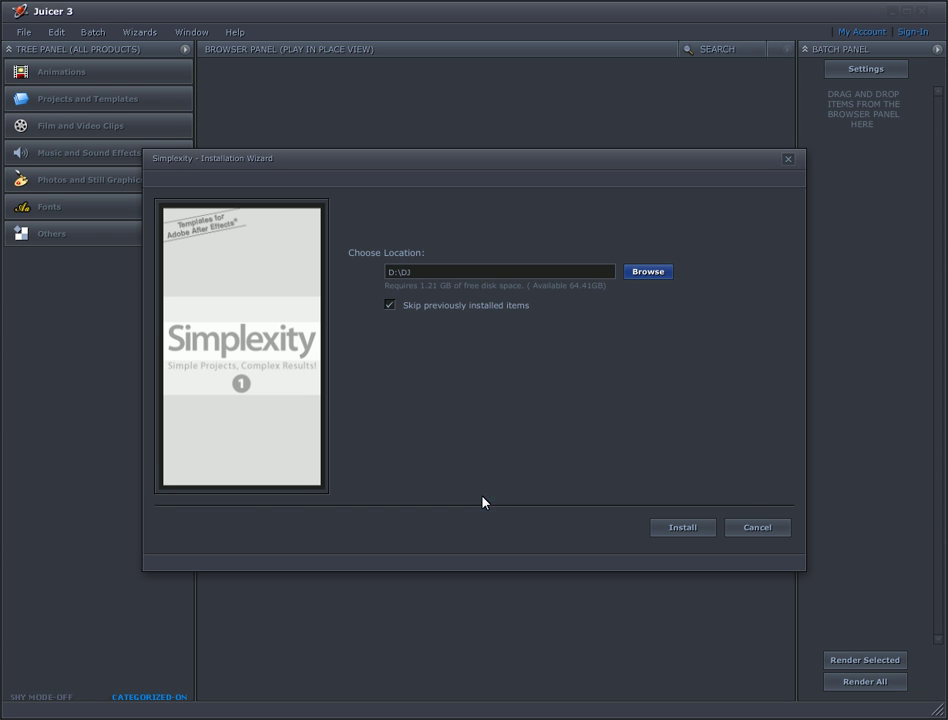
- Start installing Simplexity Collection 01 into D:\DJ
click(669, 528)
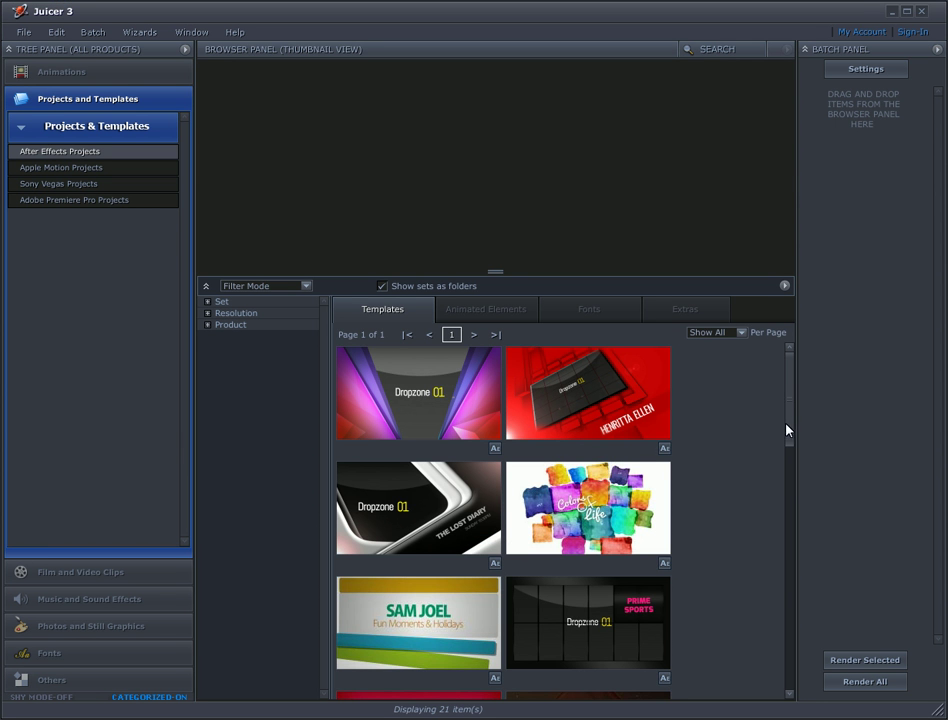
- Scroll down the template thumbnails and preview the Pure Perfection template
mouse_move(789, 415)
mouse_down()
mouse_move(816, 653)
mouse_move(810, 413)
mouse_move(827, 554)
mouse_up()
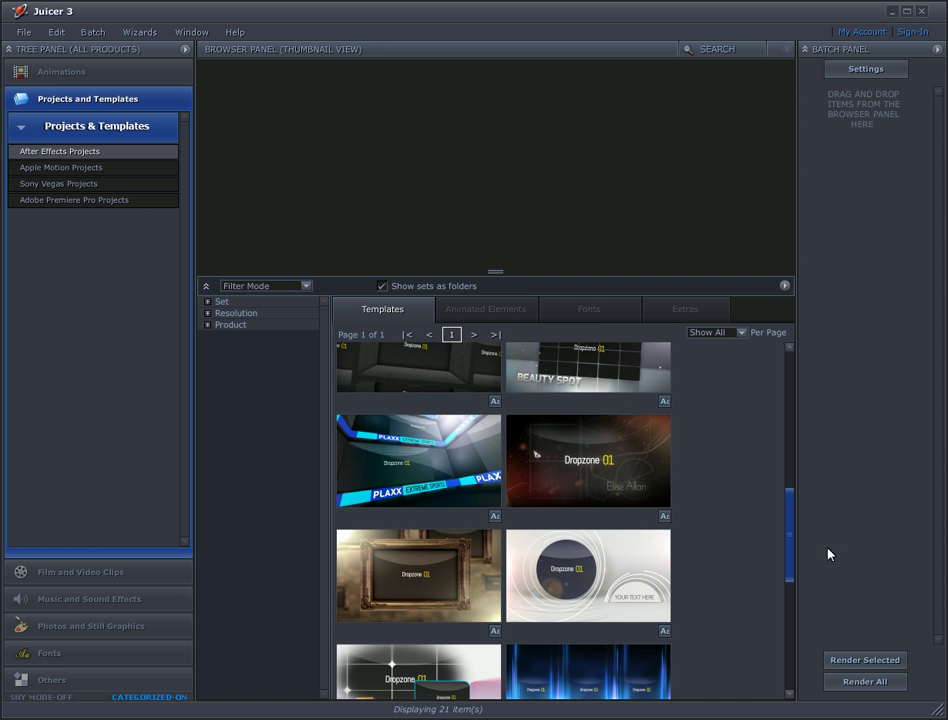
click(596, 583)
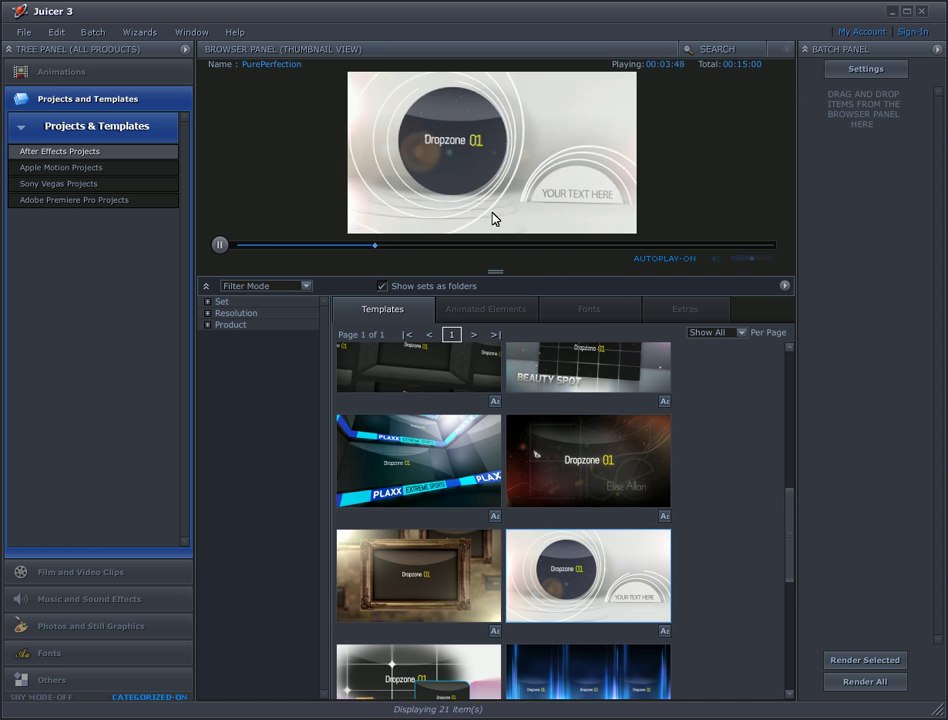
- Add Pure Perfection to the batch, collect it into Documents, and show its containing folder
right_click(590, 592)
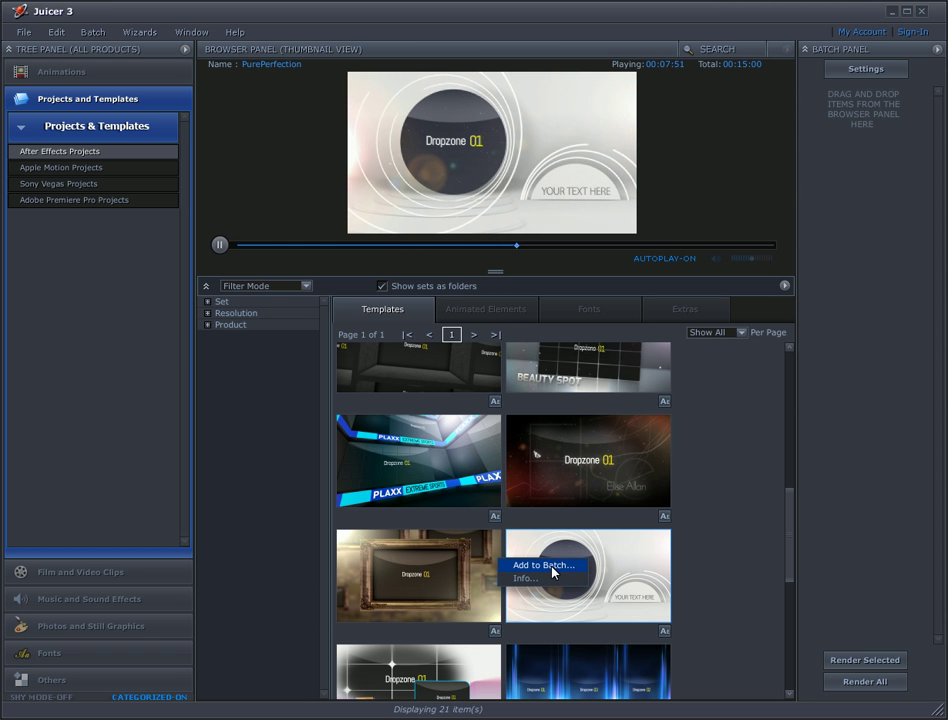
click(552, 568)
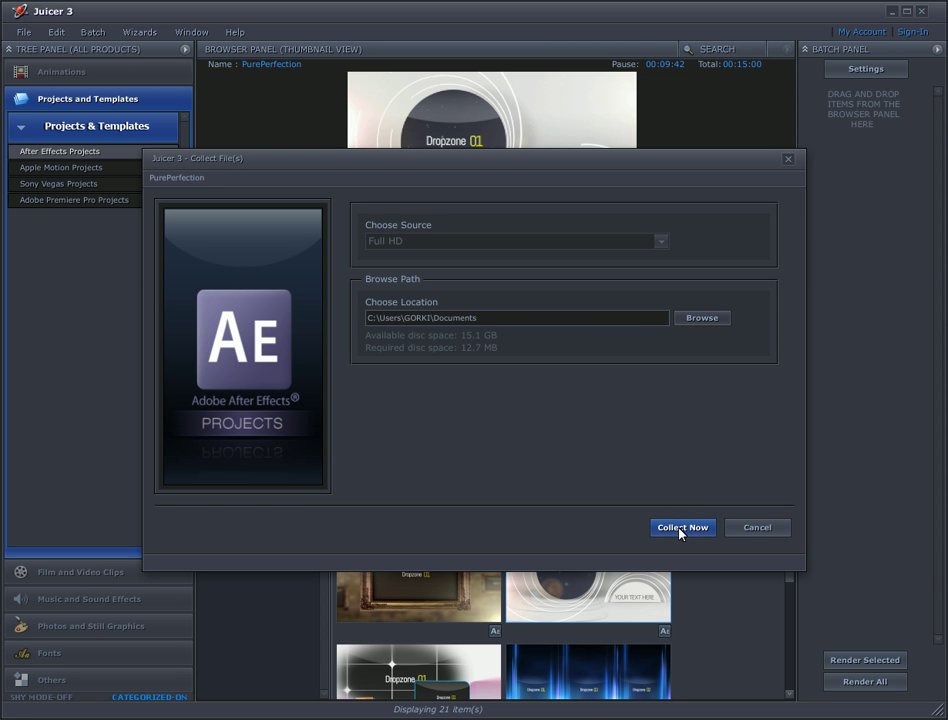
click(680, 528)
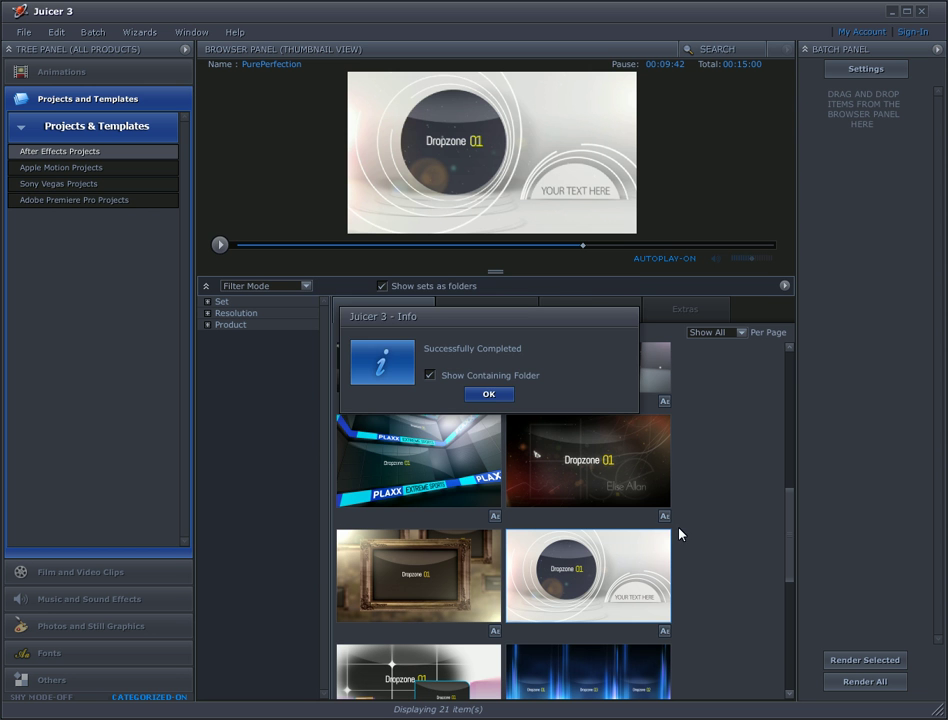
click(488, 396)
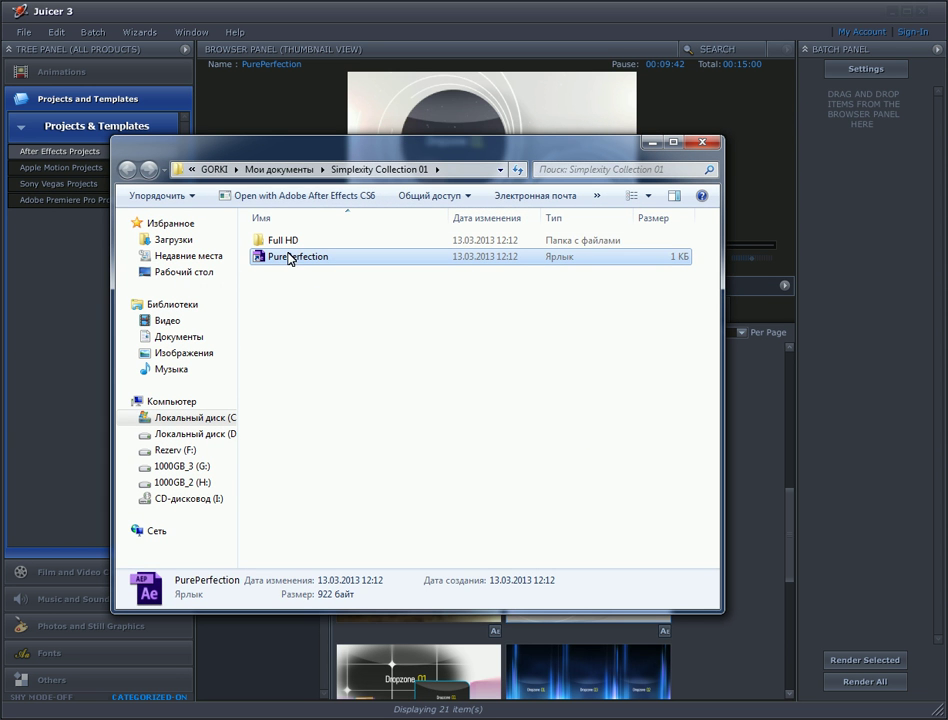
- Launch the PurePerfection project shortcut in After Effects CS6
double_click(287, 261)
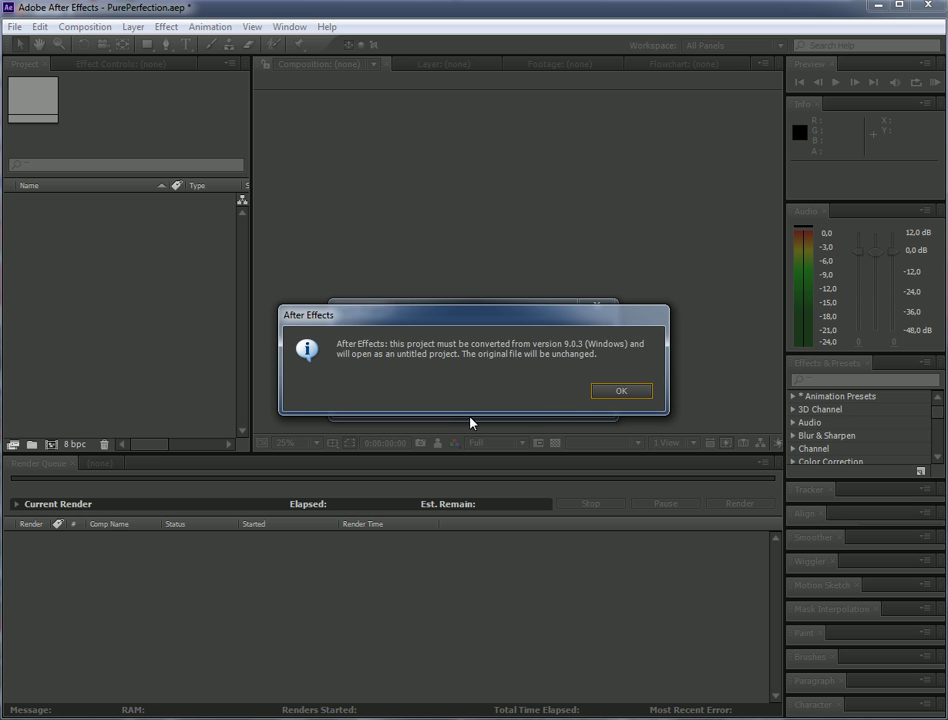
- Convert the older project, browse the FOOTAGE and Solids folders, and view TextBase and Pure_Perfection
click(597, 396)
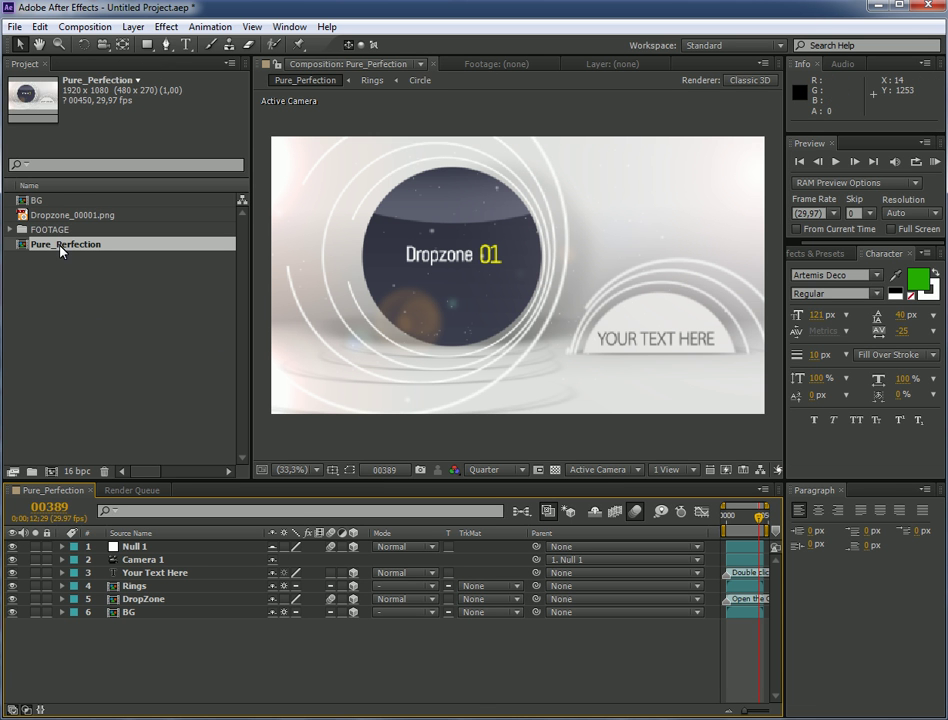
click(10, 230)
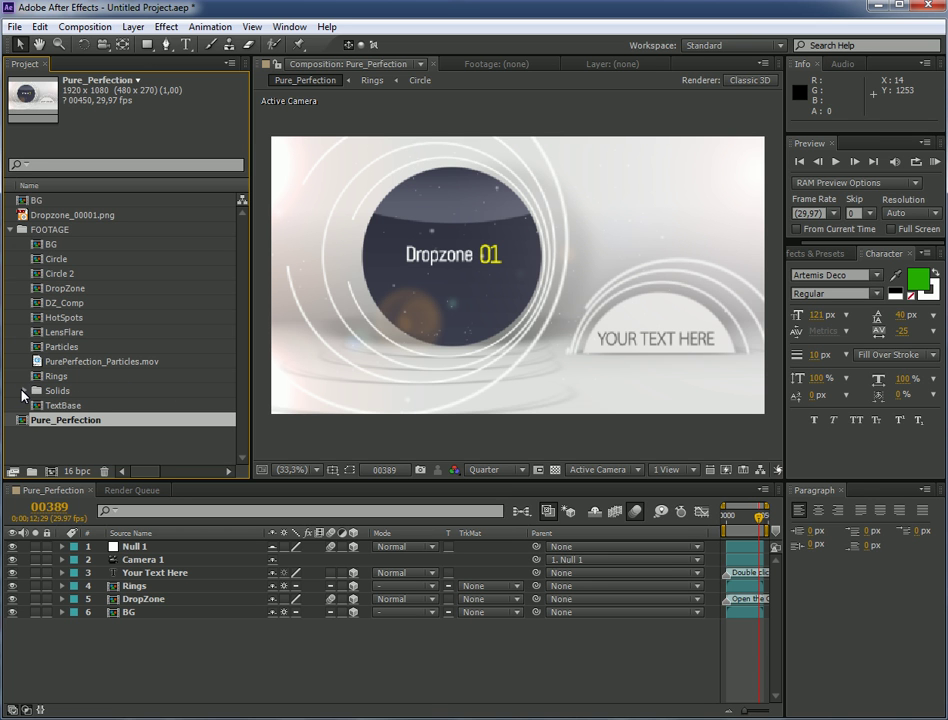
click(25, 392)
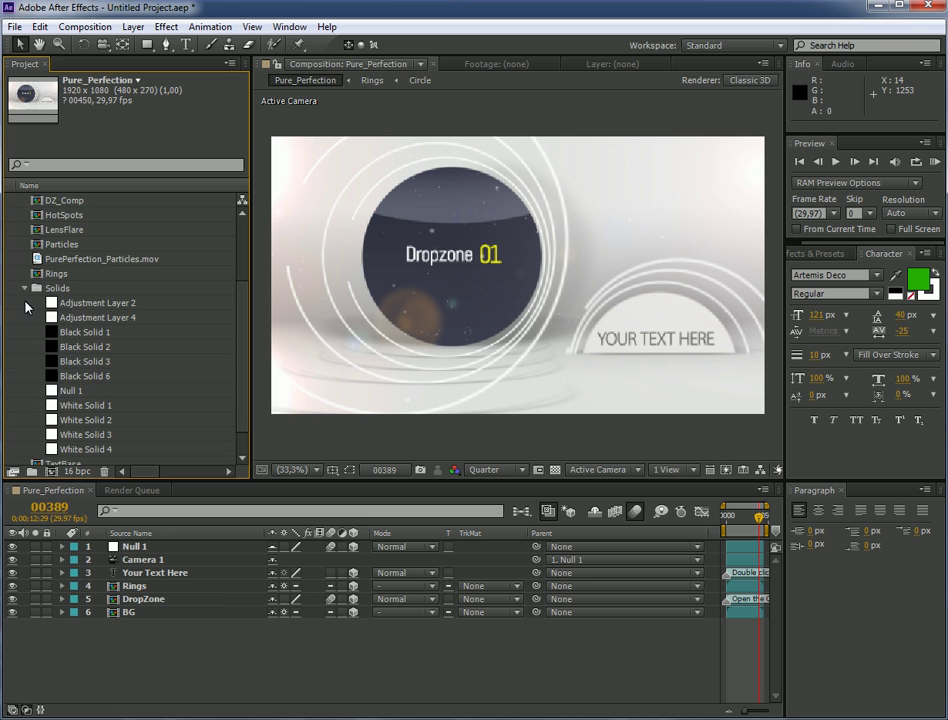
click(25, 307)
double_click(60, 405)
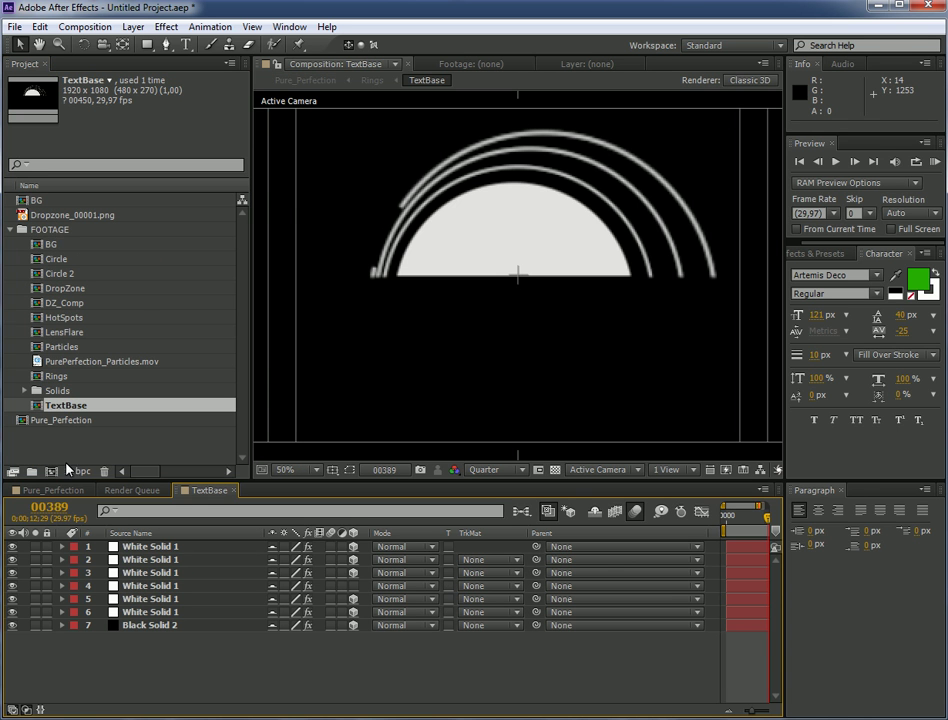
double_click(60, 422)
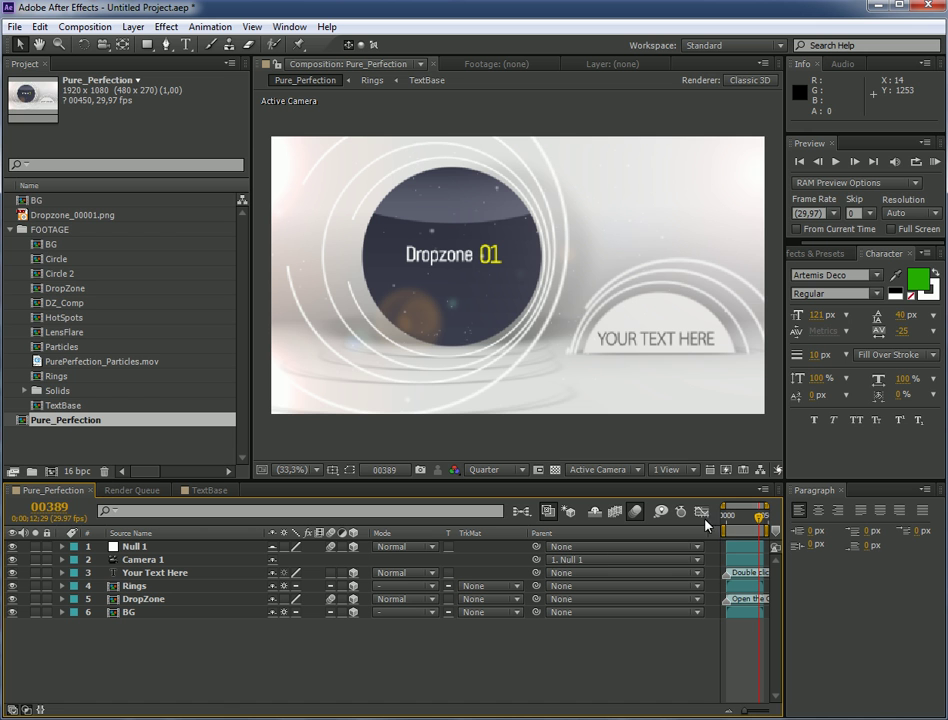
- Open the BG comp at frame 00220 and view the Dropzone_00001.png placeholder
mouse_move(740, 517)
mouse_down()
mouse_move(762, 514)
mouse_move(729, 518)
mouse_move(757, 517)
mouse_up()
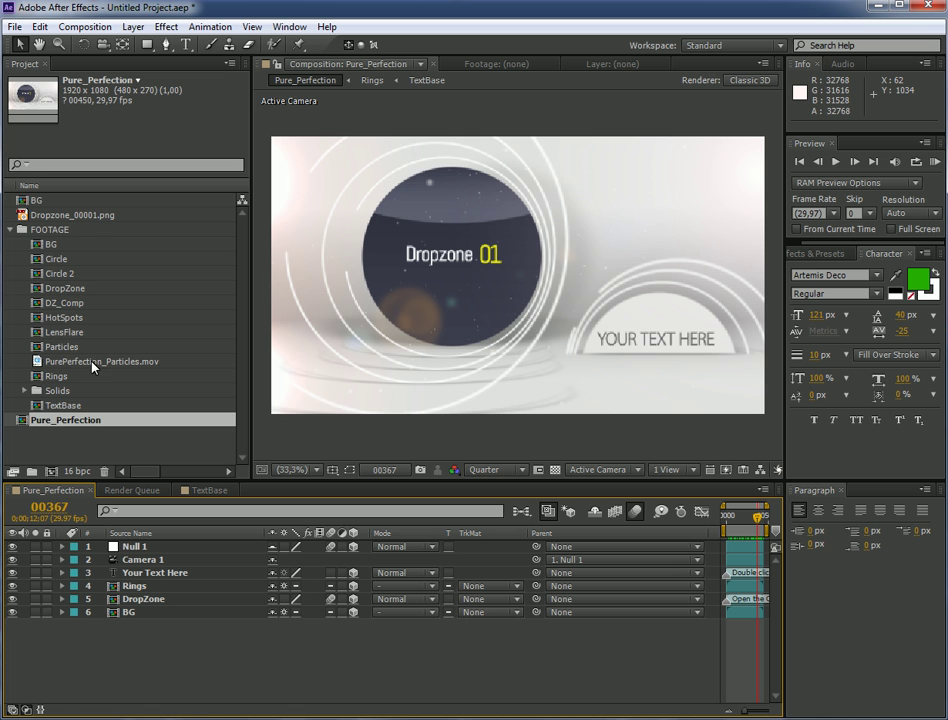
double_click(45, 244)
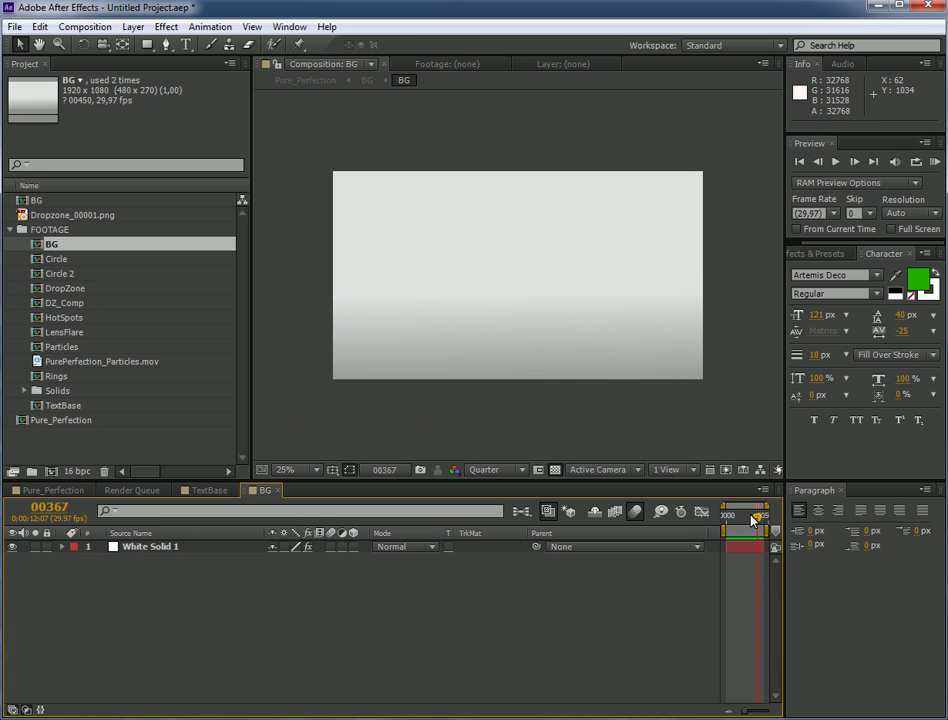
click(745, 515)
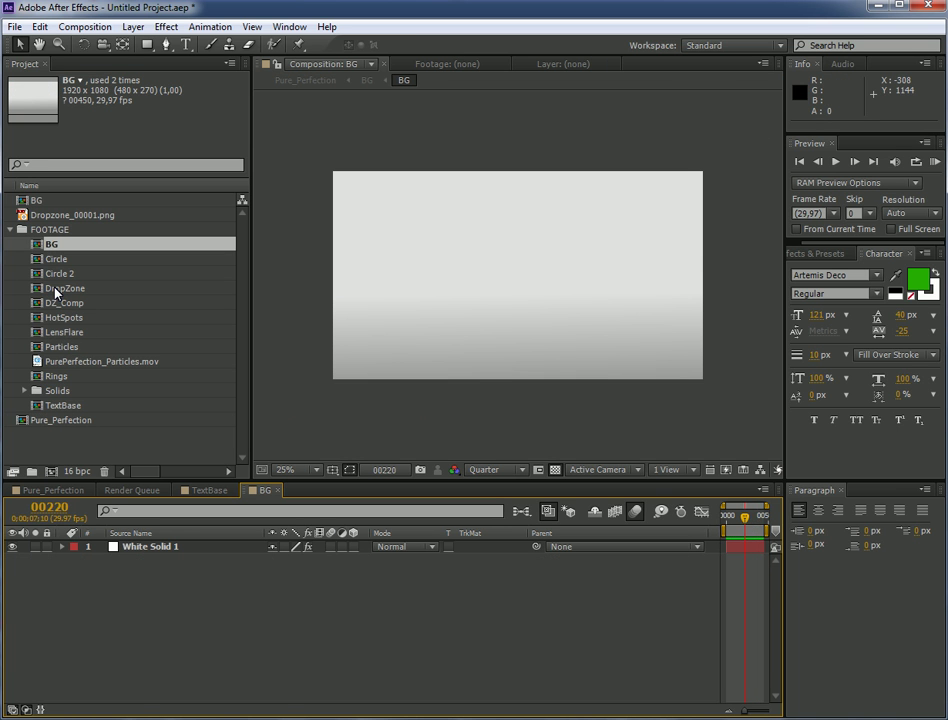
double_click(78, 215)
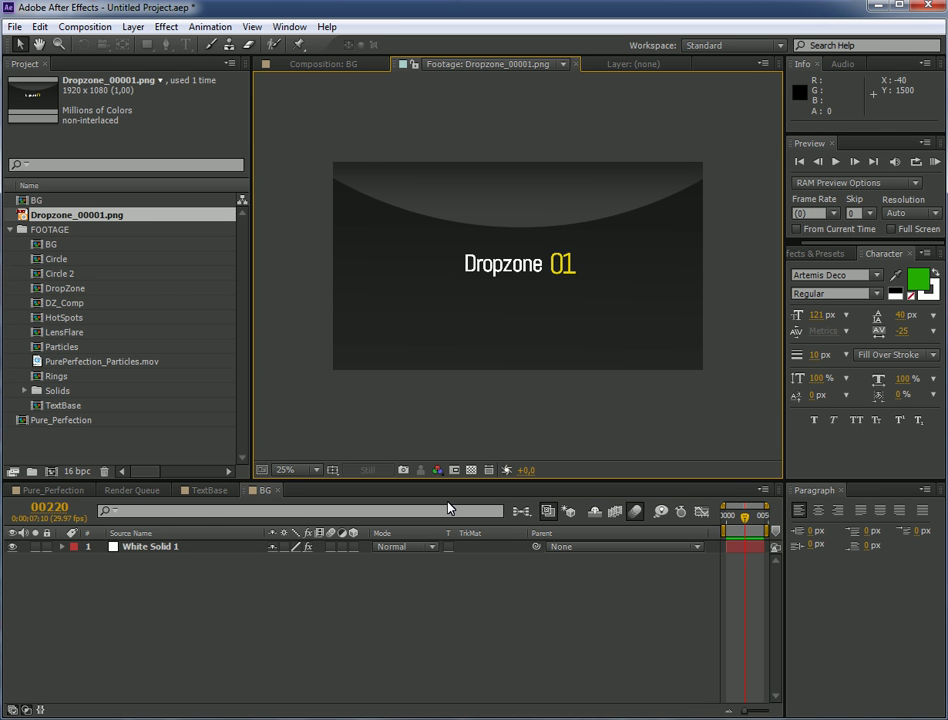
- Replace the Dropzone_00001.png footage with the 10.jpg photo from the foto folder
right_click(108, 220)
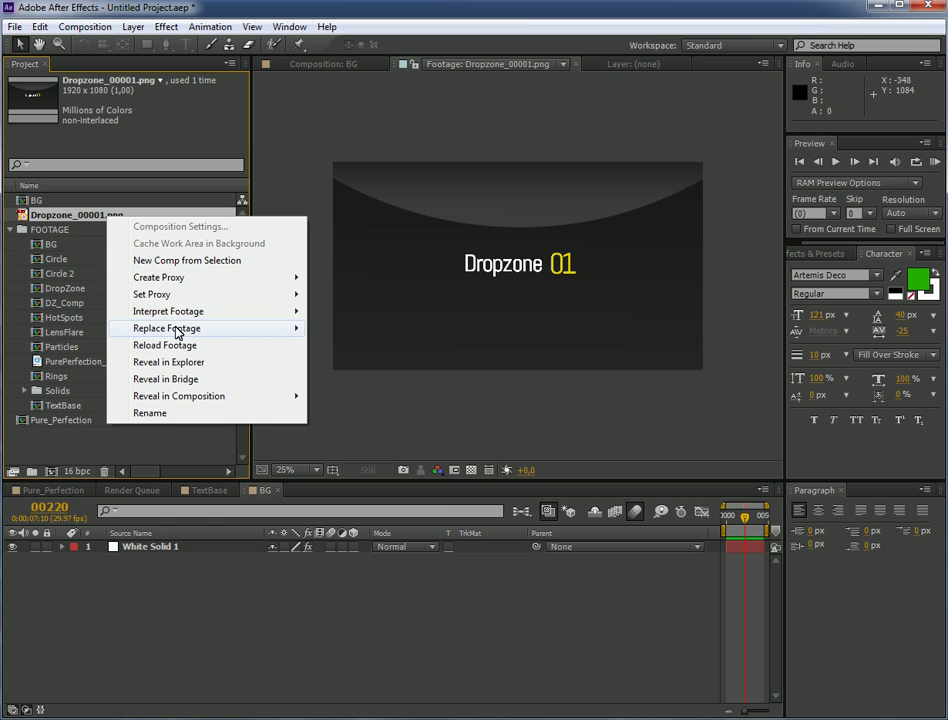
mouse_move(268, 334)
click(336, 329)
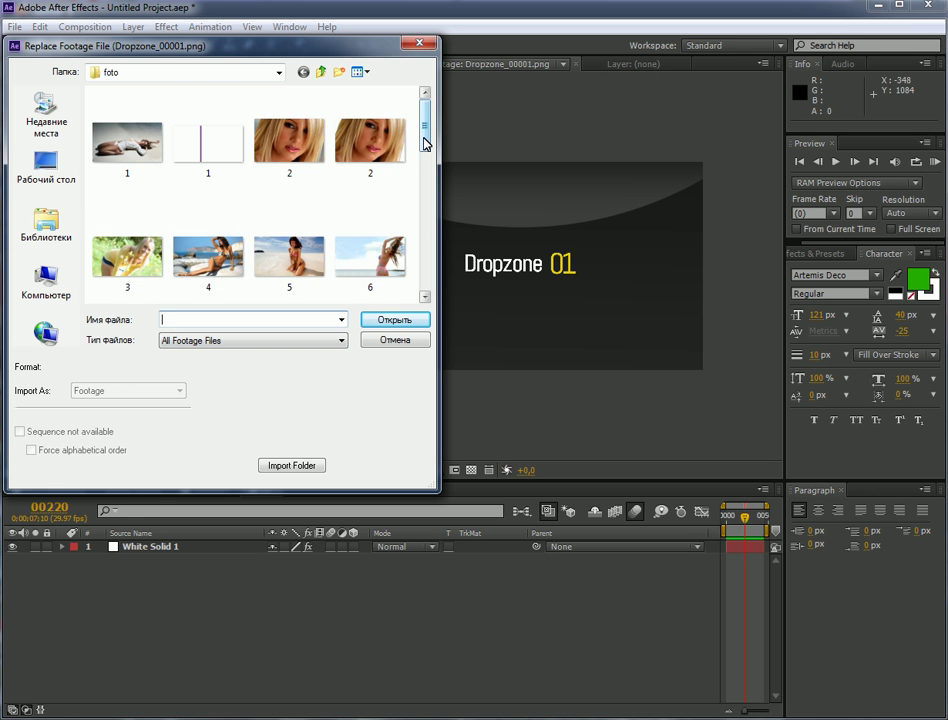
drag(423, 144, 433, 192)
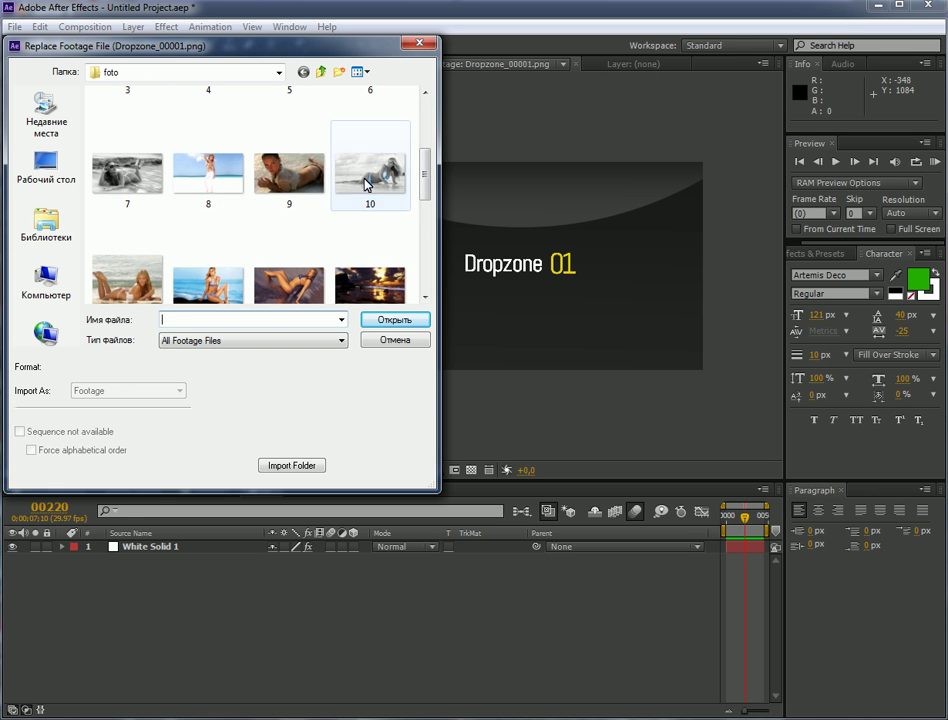
click(372, 175)
click(388, 322)
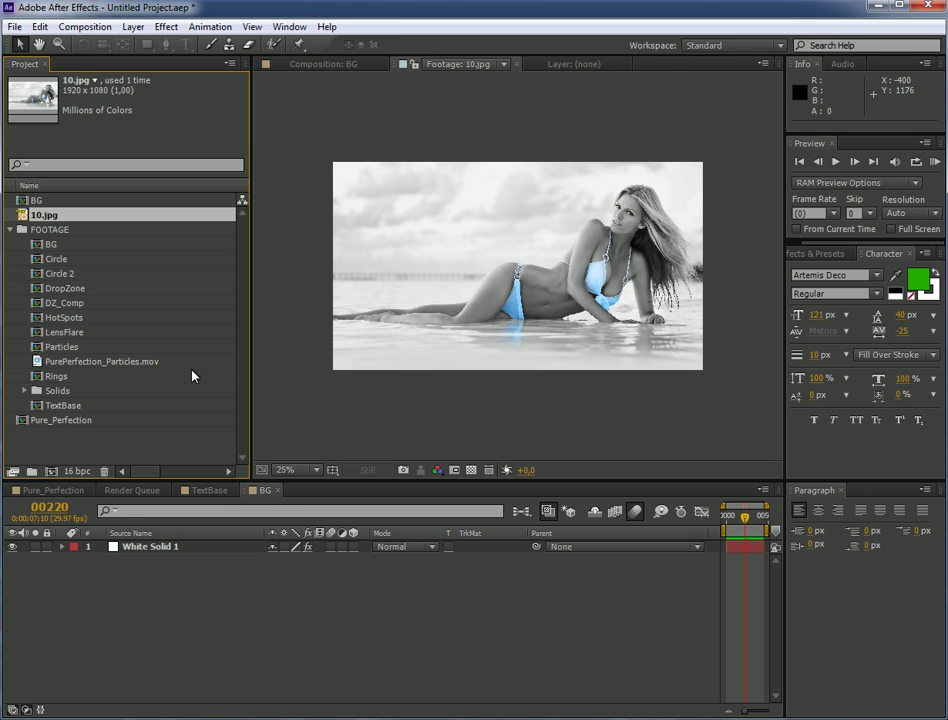
- Check Pure_Perfection, 10.jpg and BG, ending on Pure_Perfection with the photo in its rings
double_click(61, 424)
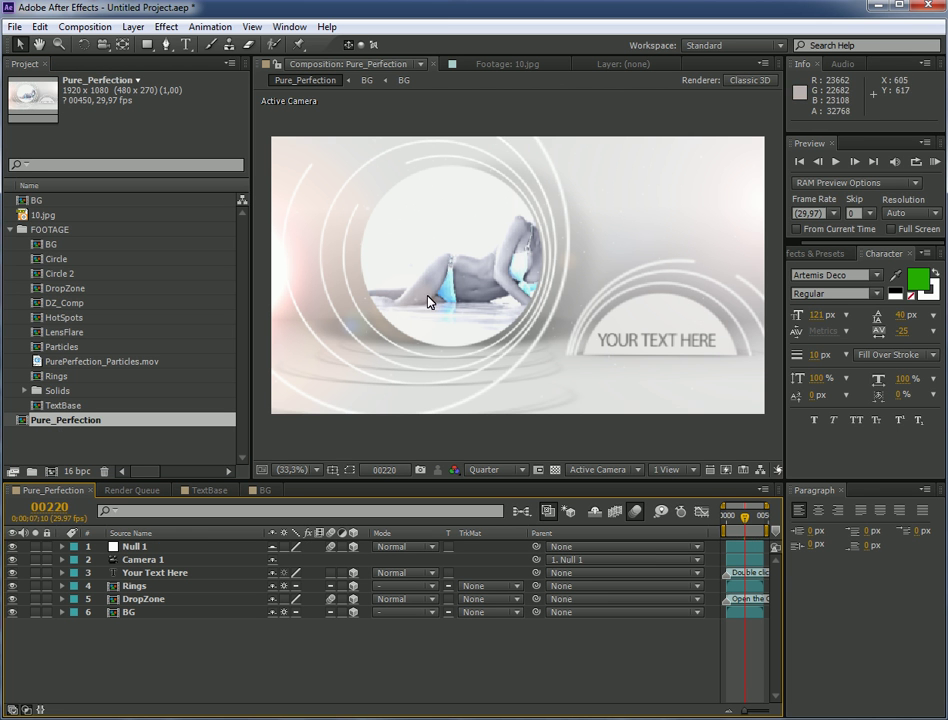
double_click(44, 216)
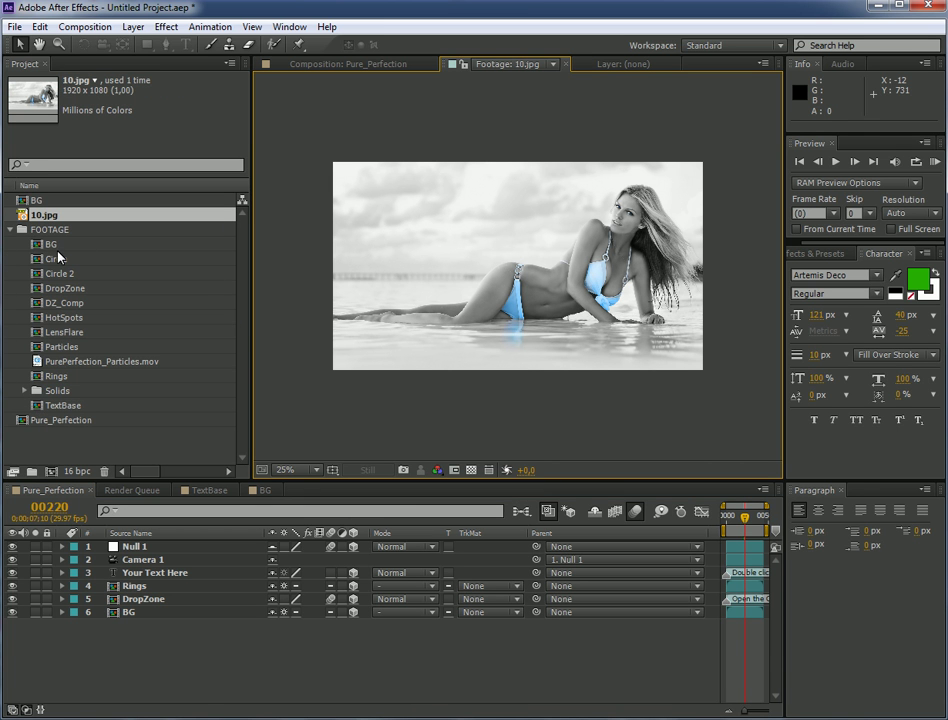
double_click(34, 200)
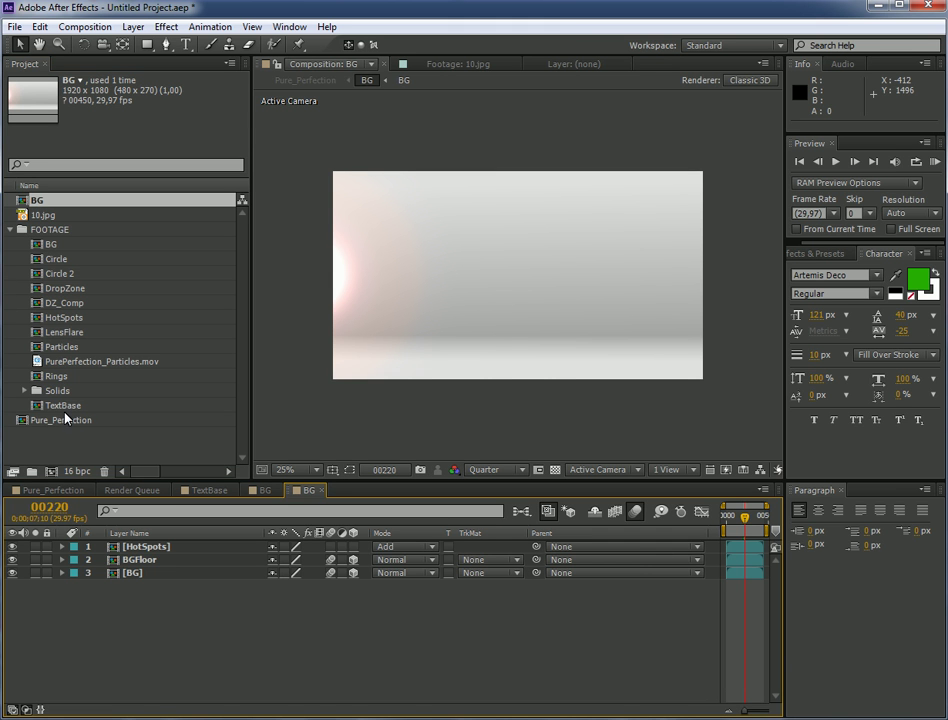
double_click(45, 422)
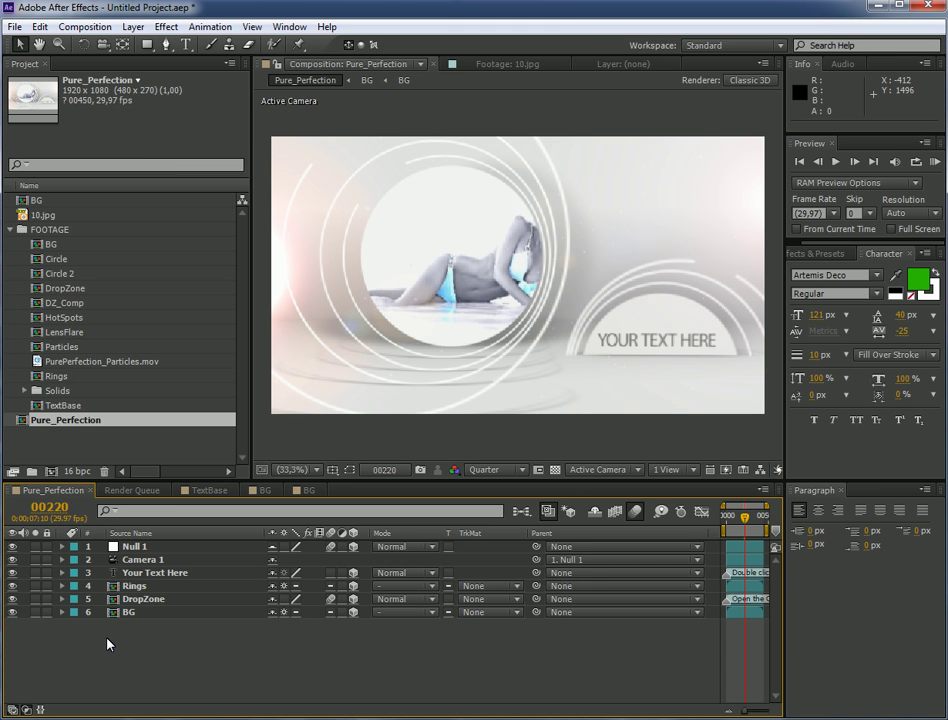
- Edit the YOUR TEXT HERE layer and type VIDEOPHOTOPRO
double_click(145, 579)
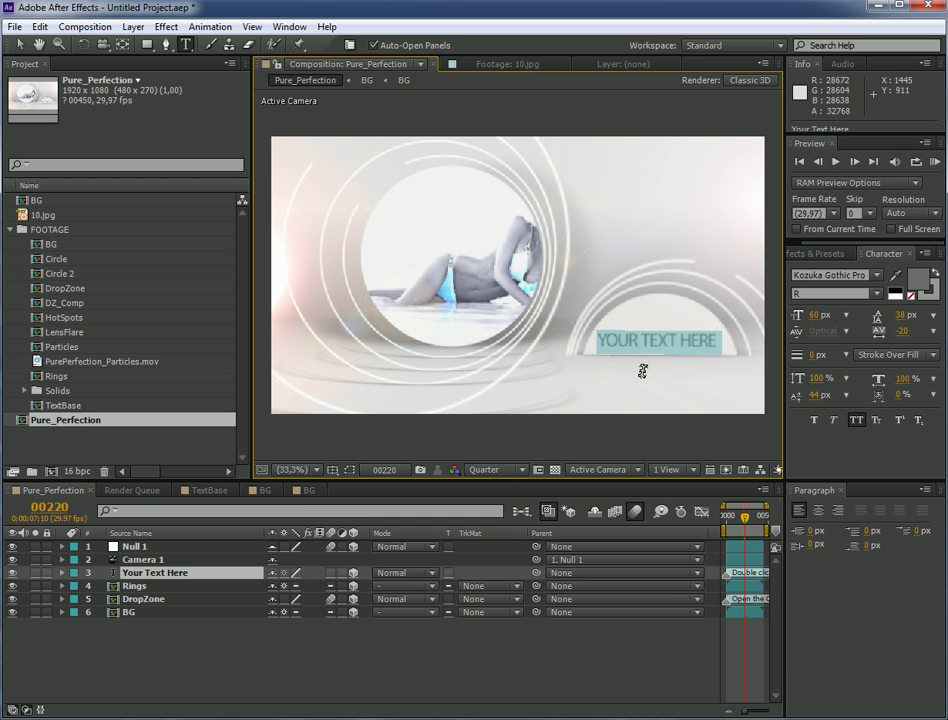
text(VIDEOP)
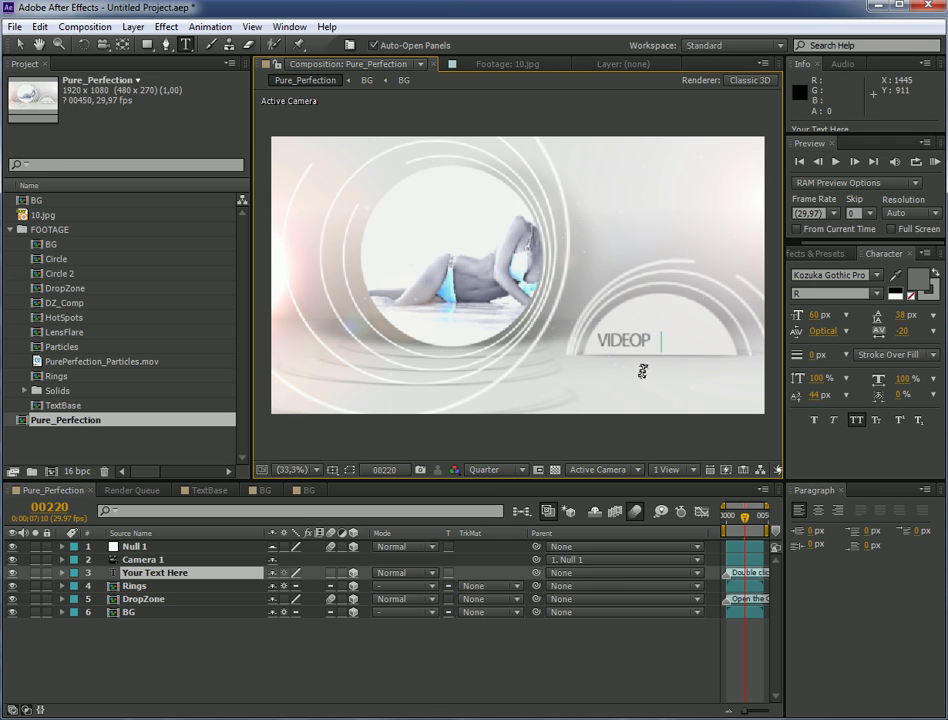
text(HOTOPRO)
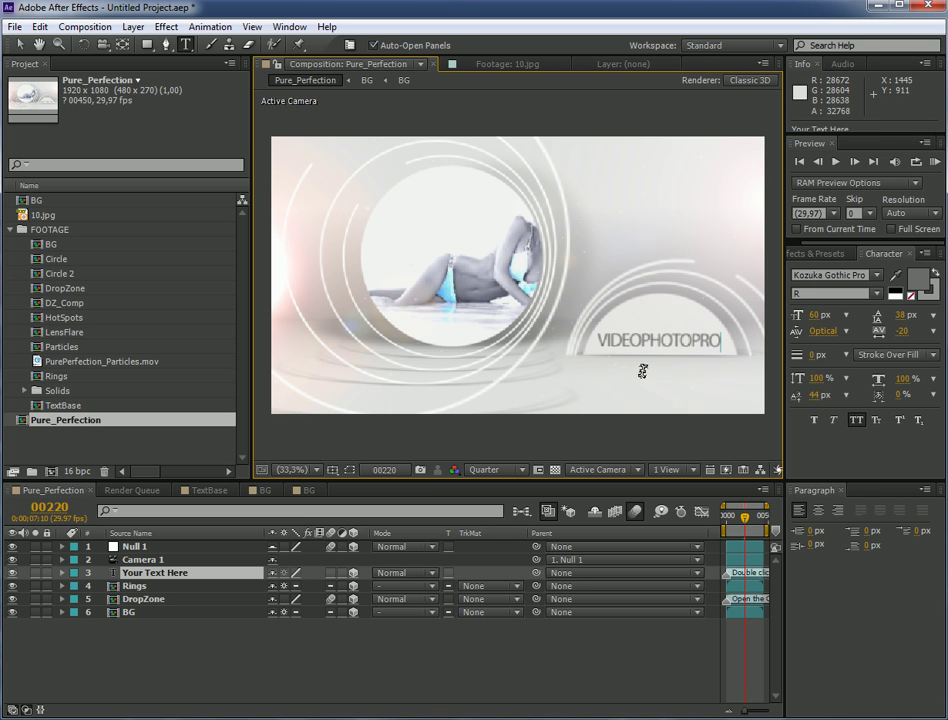
- Step through the TextBase, Particles, LensFlare and HotSpots compositions, ending in DZ_Comp
double_click(57, 406)
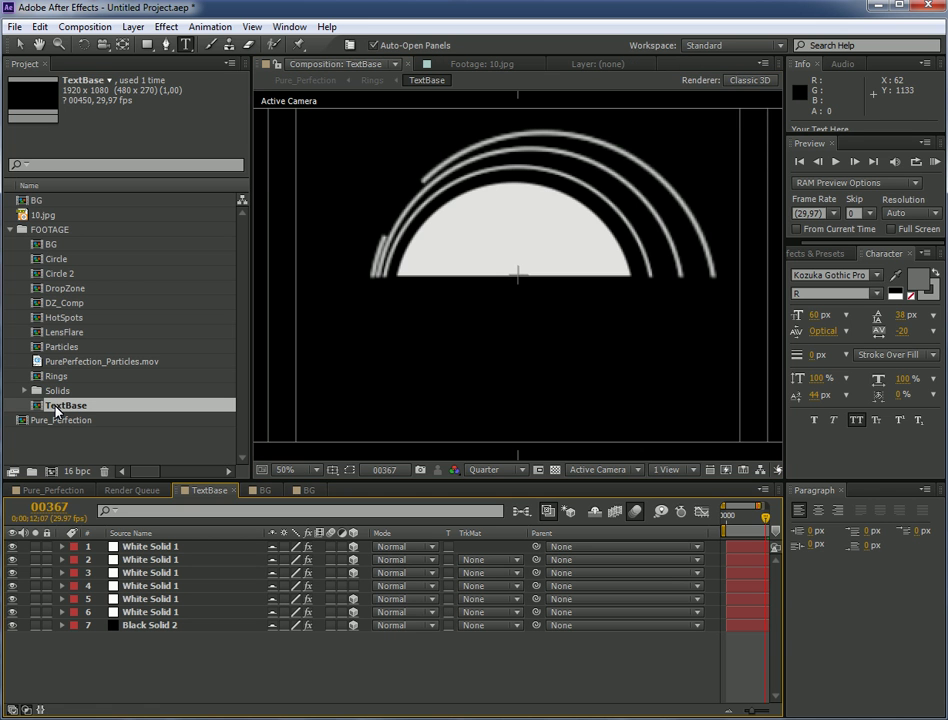
double_click(57, 348)
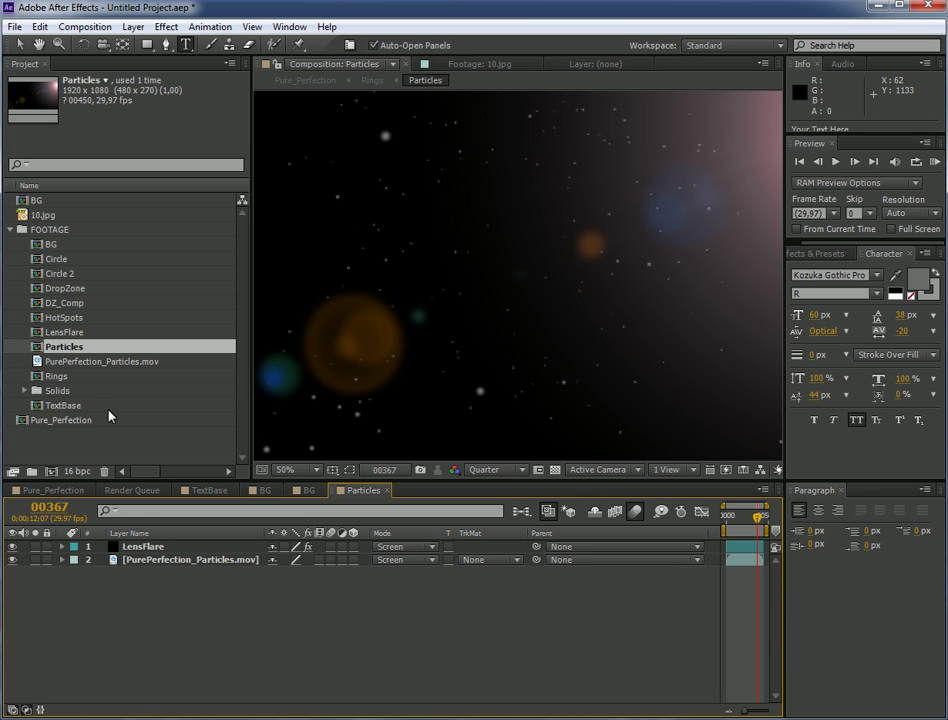
drag(759, 525, 751, 518)
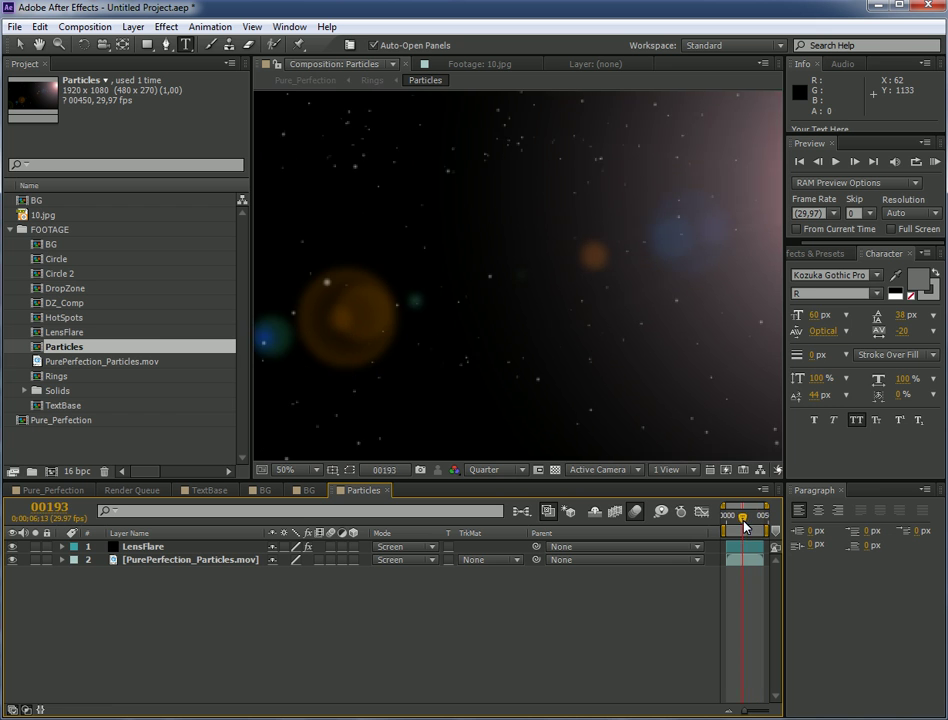
double_click(66, 333)
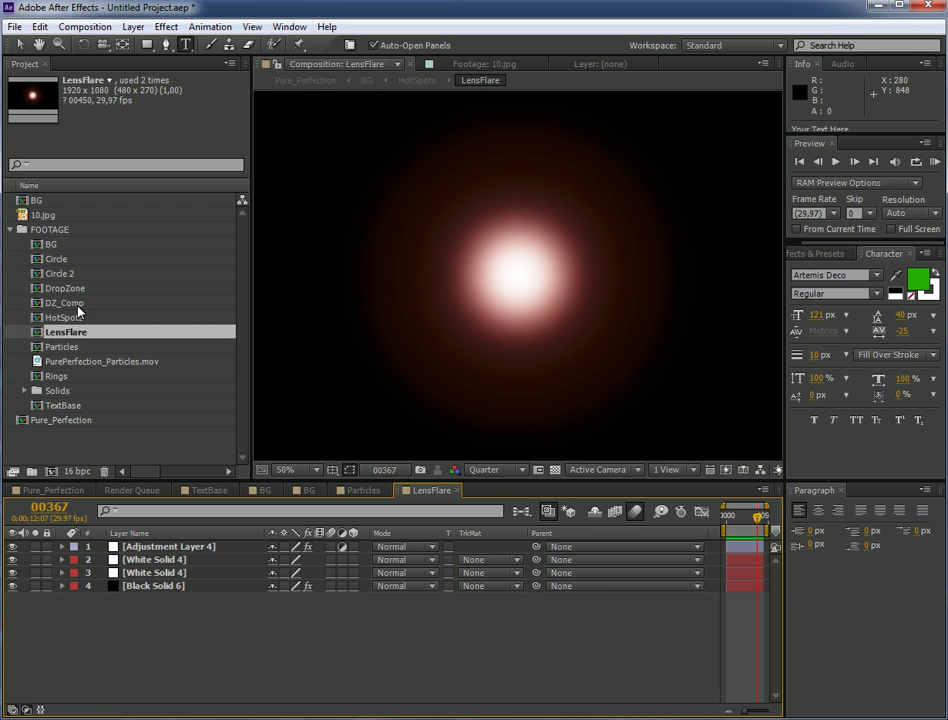
double_click(78, 312)
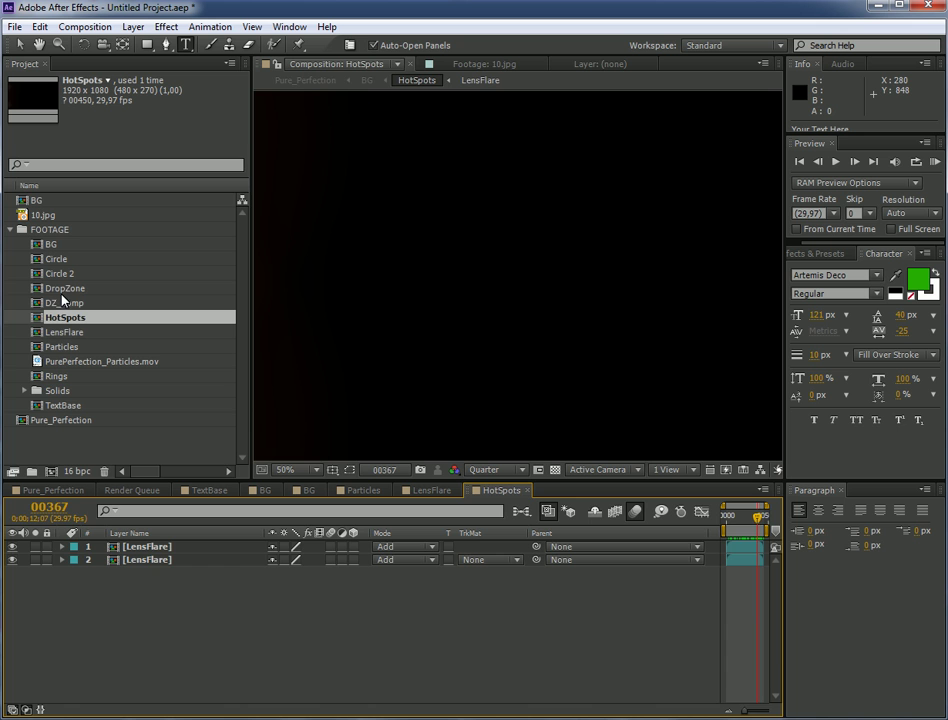
double_click(62, 302)
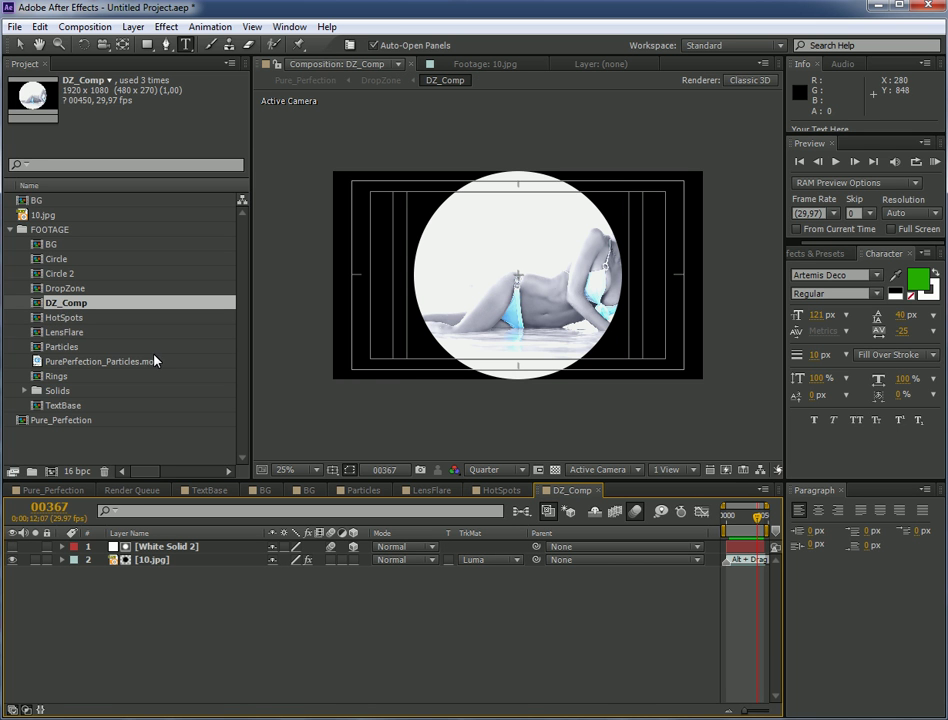
- Shift the 10.jpg photo left so the woman's face and upper body fill the circle
click(17, 45)
drag(518, 288, 437, 287)
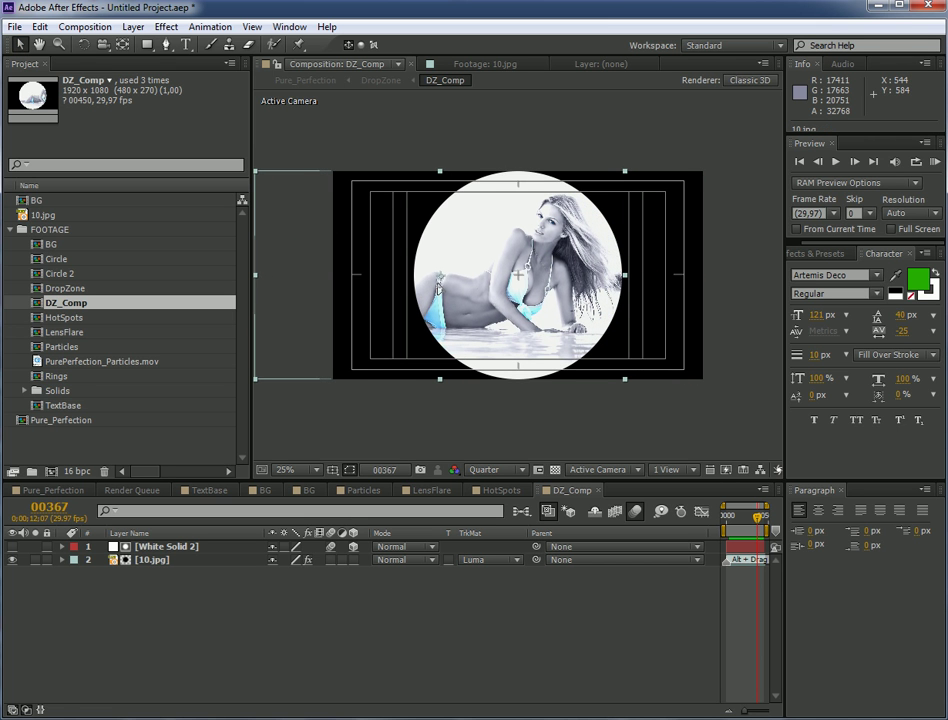
- Return to Pure_Perfection and change its preview resolution from Quarter to Full
double_click(62, 422)
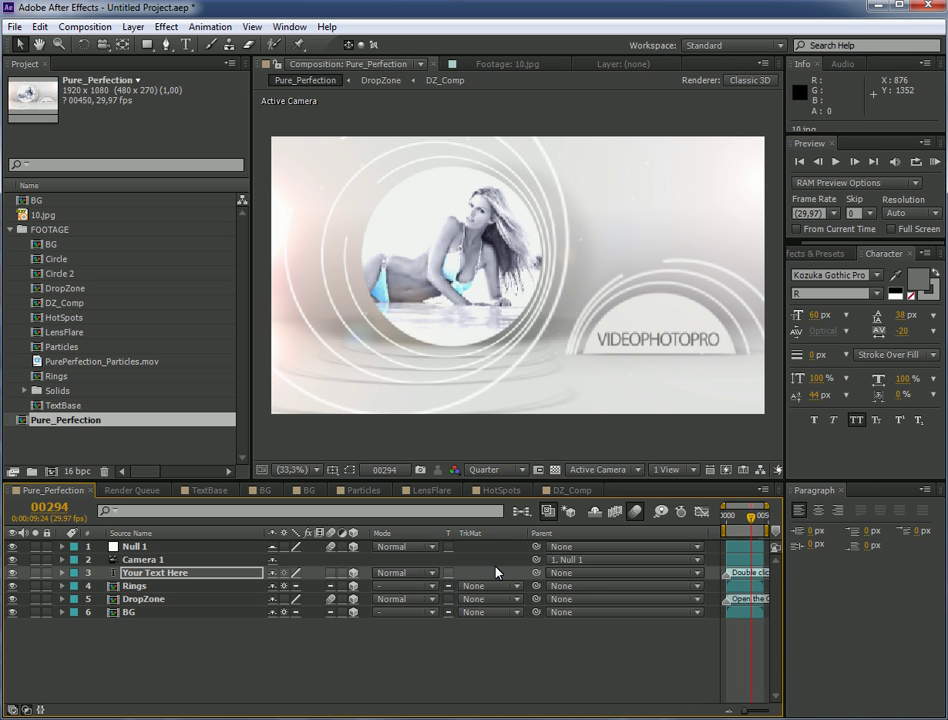
click(521, 470)
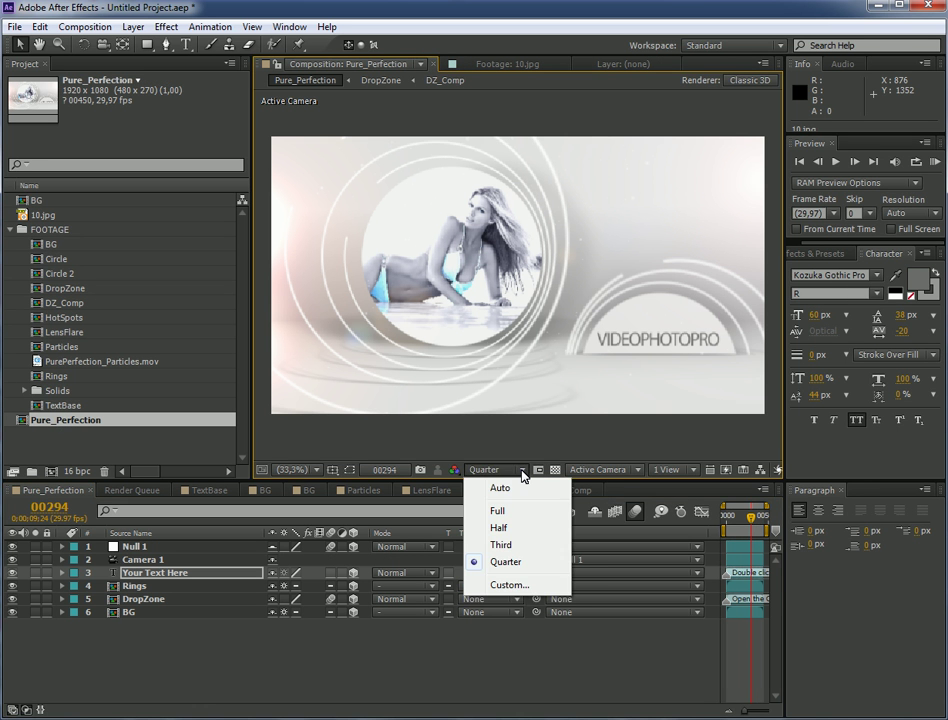
click(500, 510)
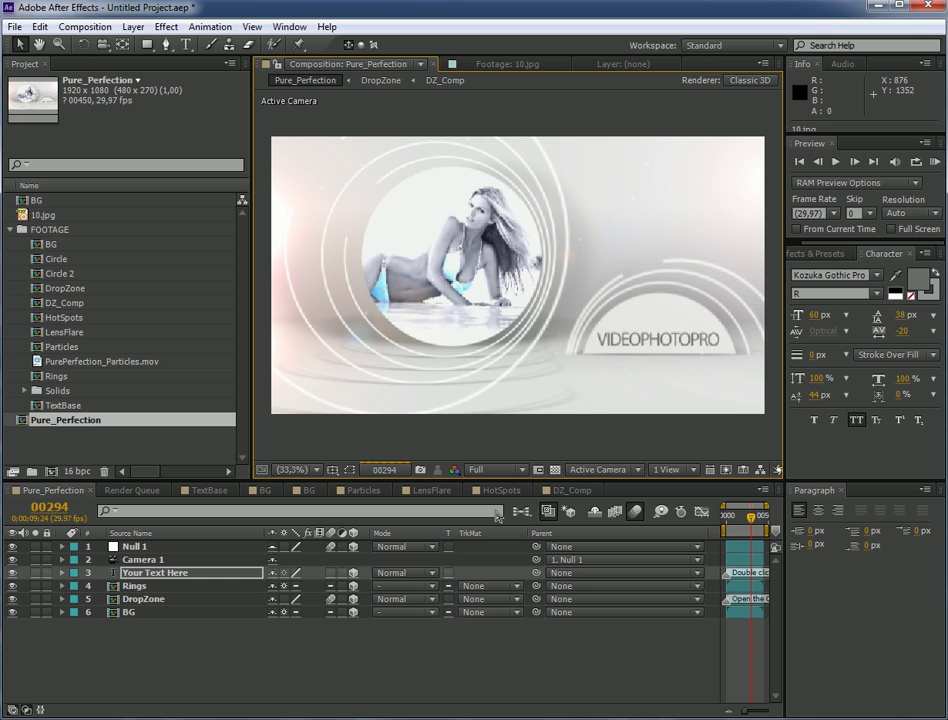